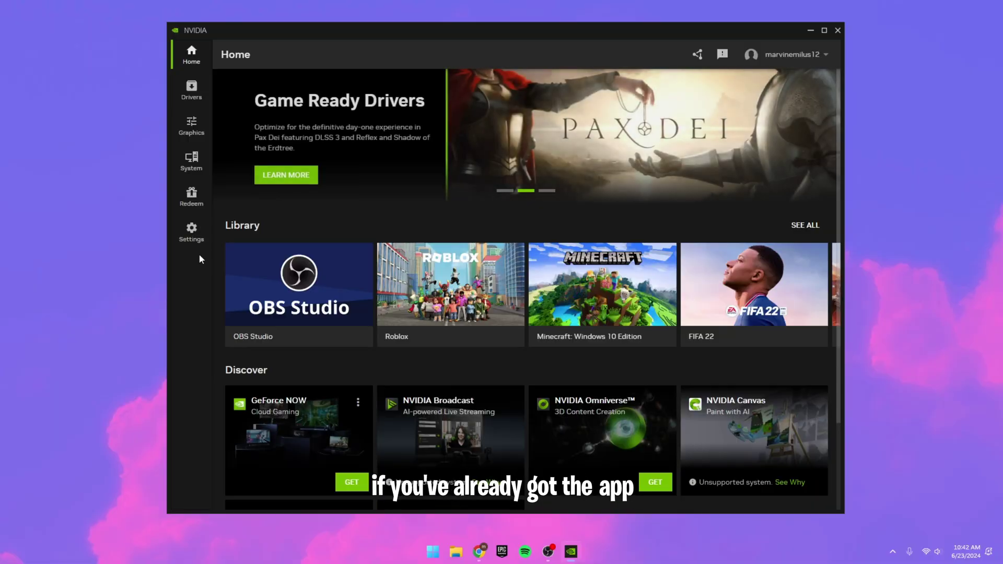
- Open the app's About settings to opt into Early Access and update the app
left_click(193, 235)
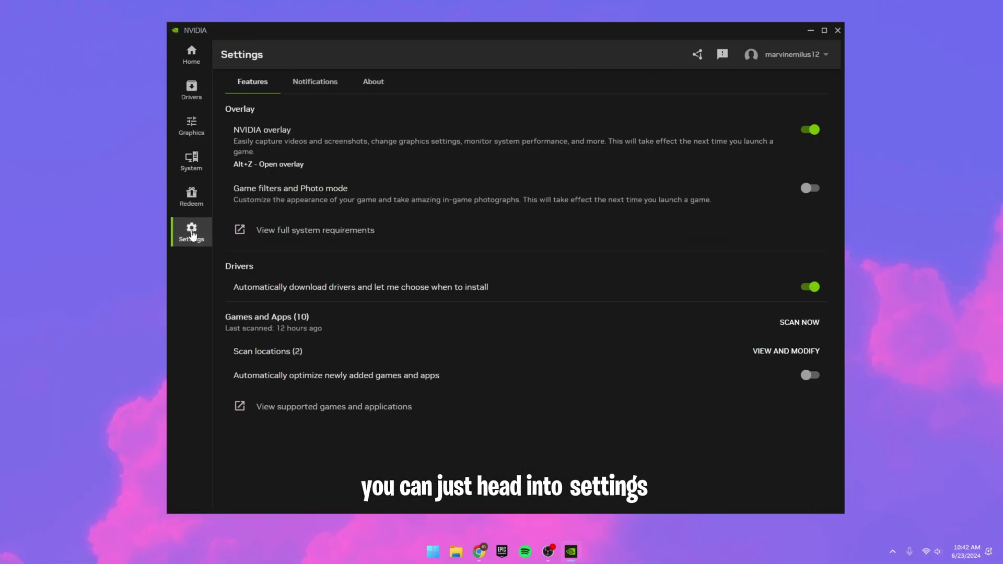
left_click(373, 82)
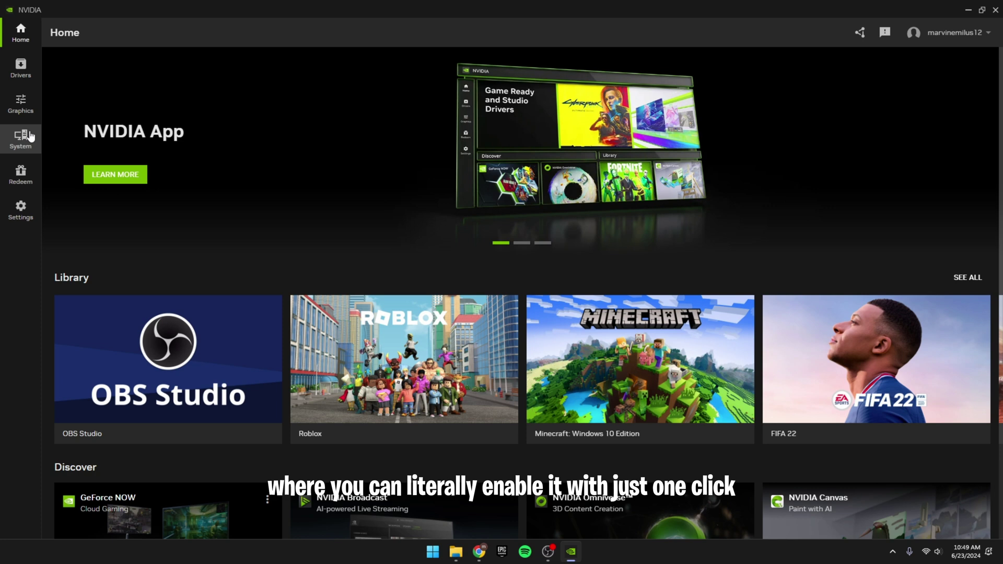
- Enable Automatic Tuning for GPU overclocking under System > Performance
left_click(21, 138)
left_click(137, 65)
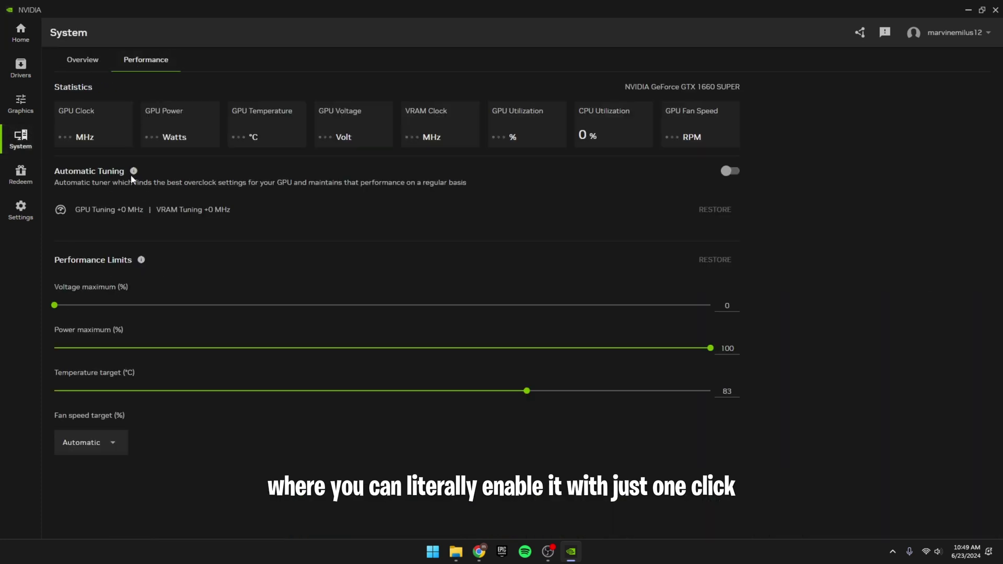
left_click(730, 171)
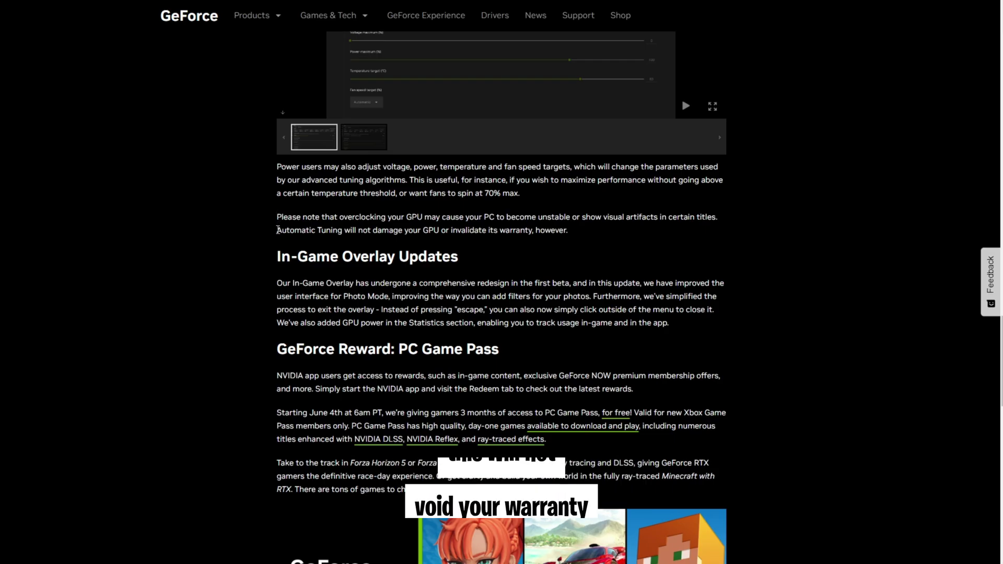
- Highlight the article sentence saying Automatic Tuning won't damage the GPU or void its warranty
left_click_drag(276, 230, 372, 232)
left_click_drag(540, 241, 574, 234)
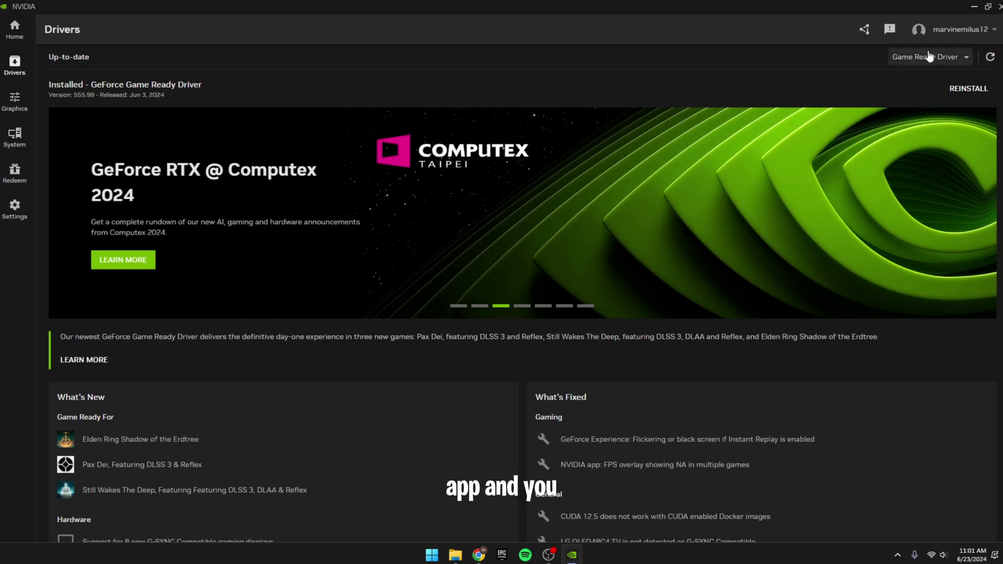
- Scroll through the Game Ready driver's What's New and What's Fixed notes
scroll(457, 342, "down", 2)
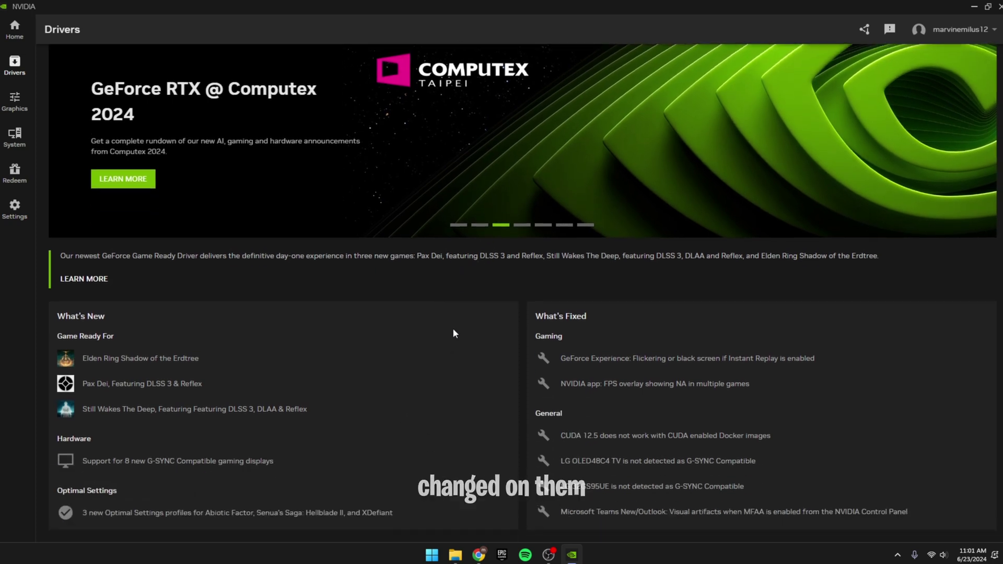